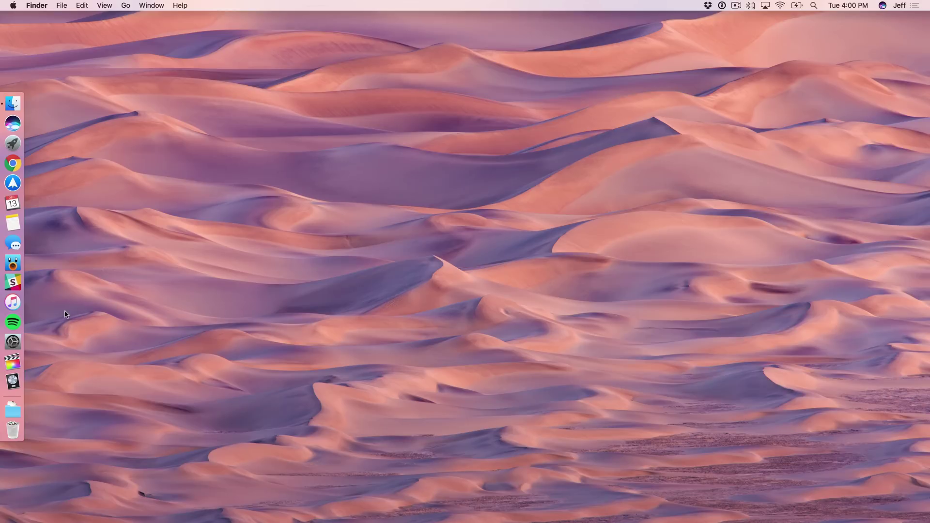
Show the Keyboard pane's Screen Shots shortcuts and select both Touch Bar capture shortcuts.
click(13, 342)
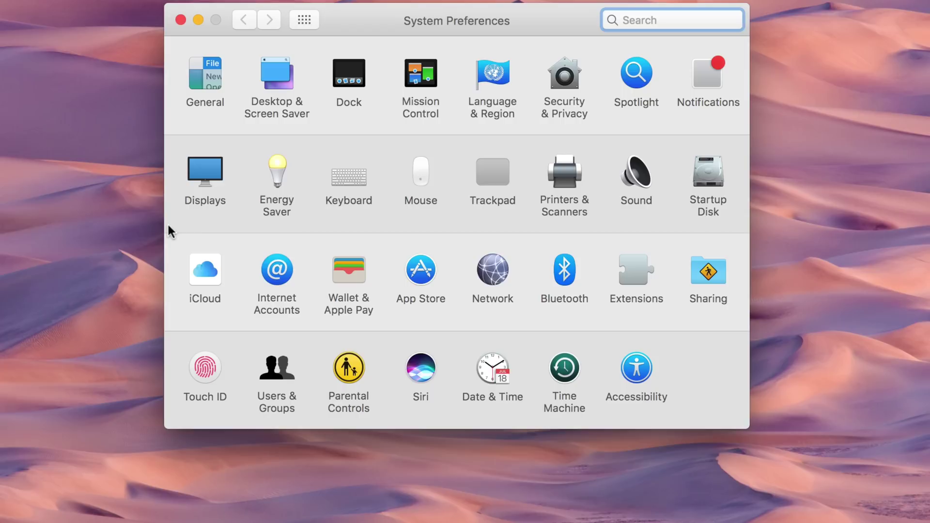
click(340, 175)
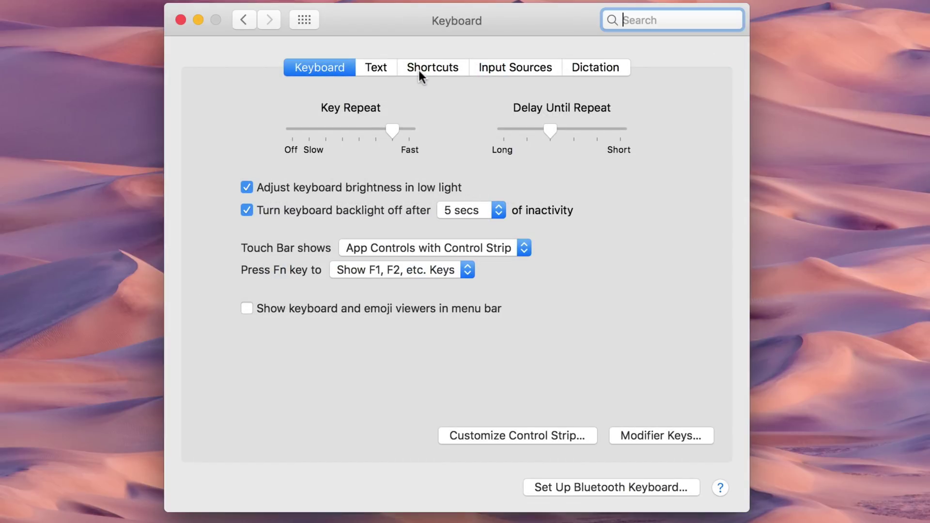
click(429, 67)
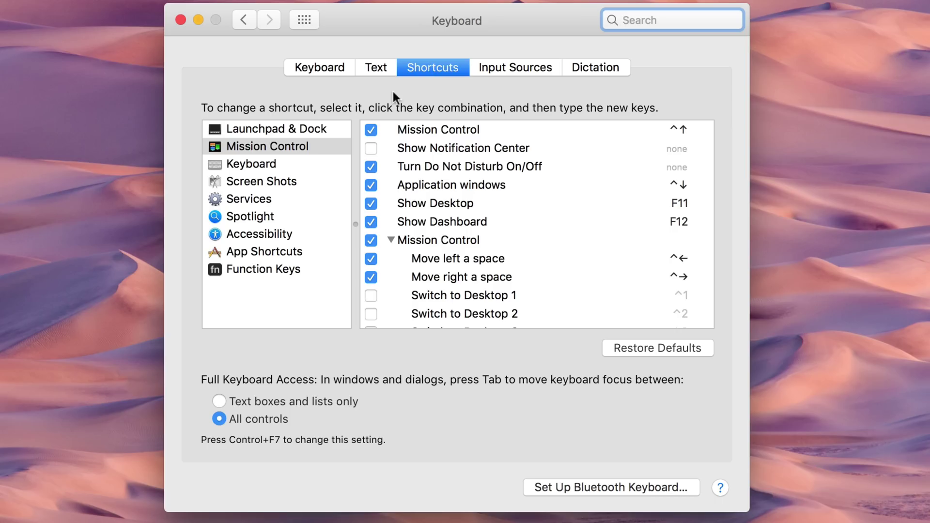
click(278, 183)
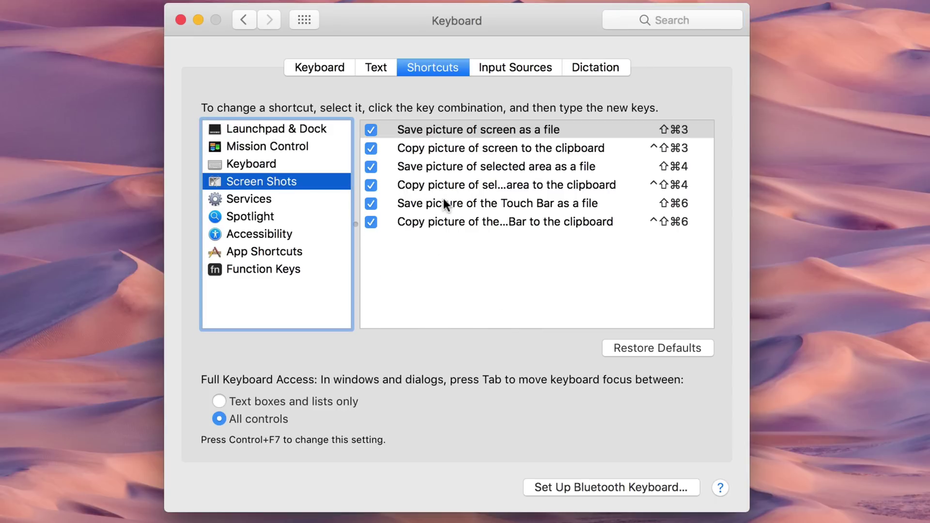
click(445, 203)
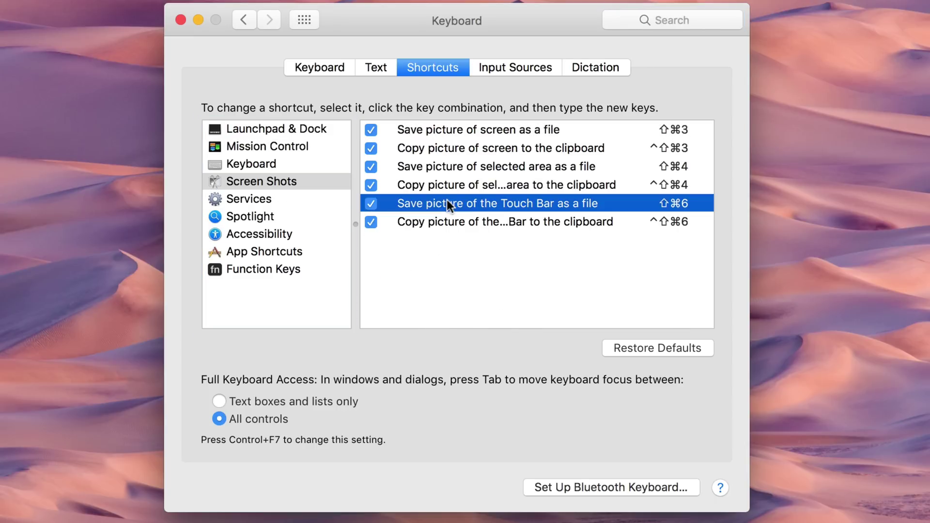
click(444, 220)
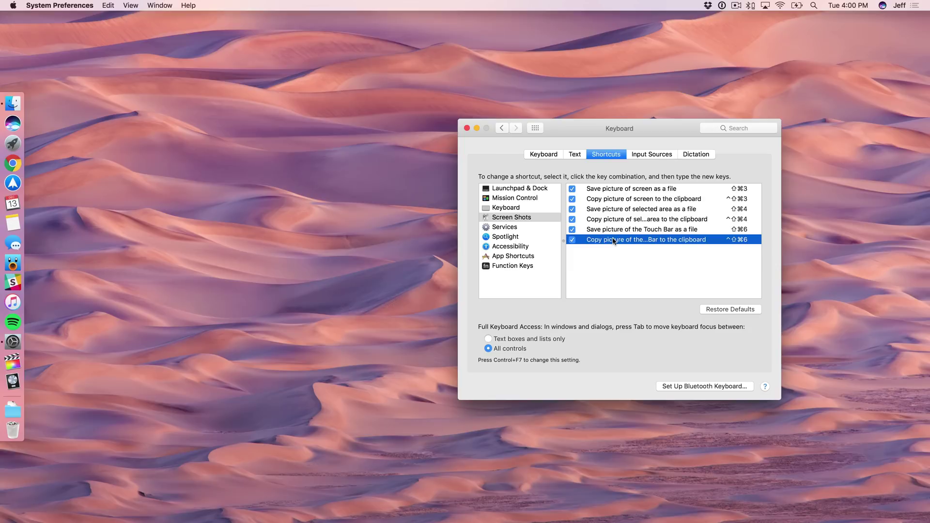
Quick Look the 'Touch Bar Shot 2016-12-13 at 4.01.06 PM' desktop file, then close the preview.
click(476, 129)
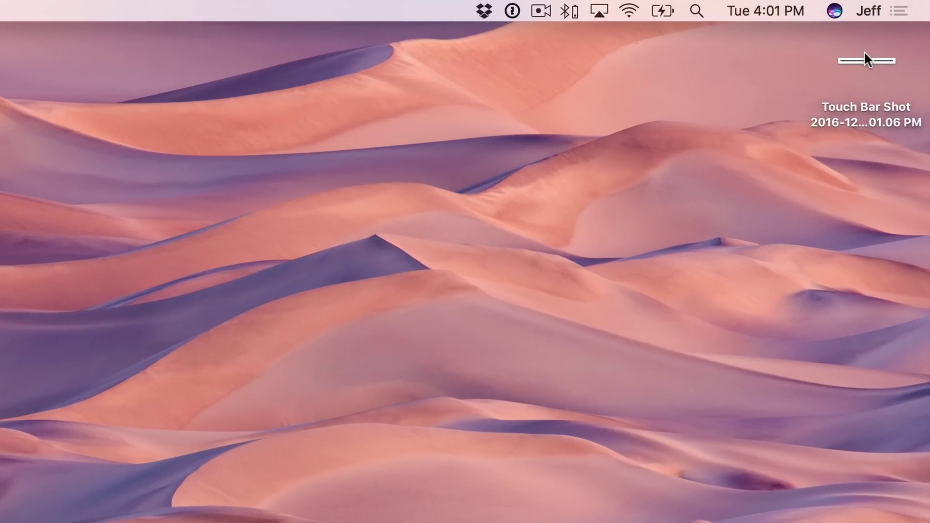
click(865, 58)
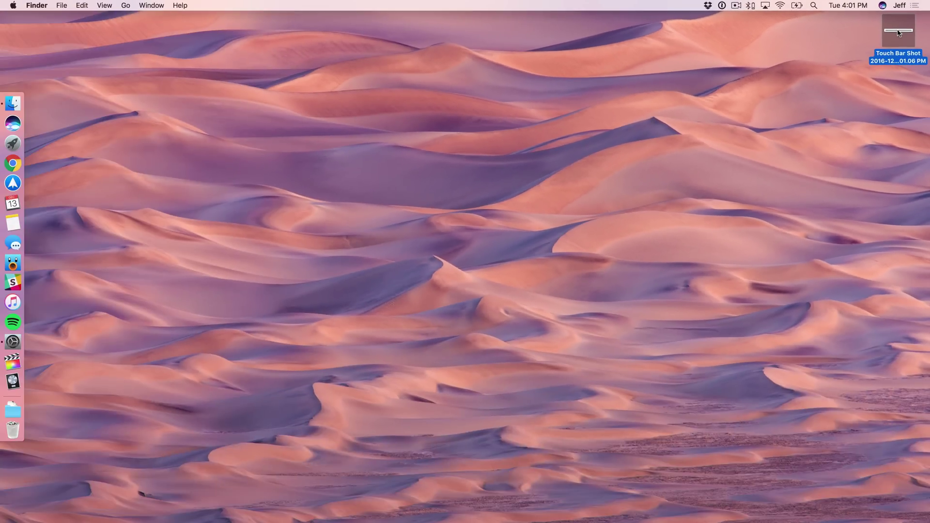
key(space)
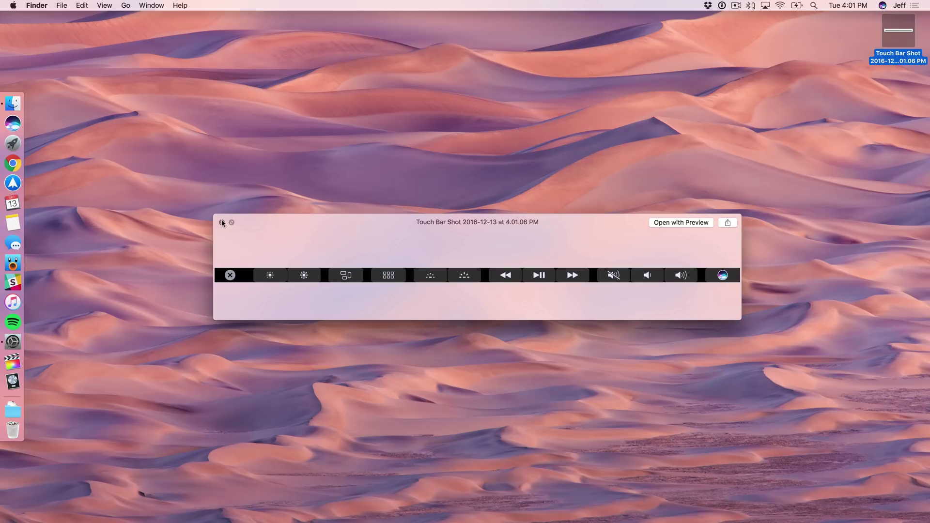
click(222, 223)
click(222, 223)
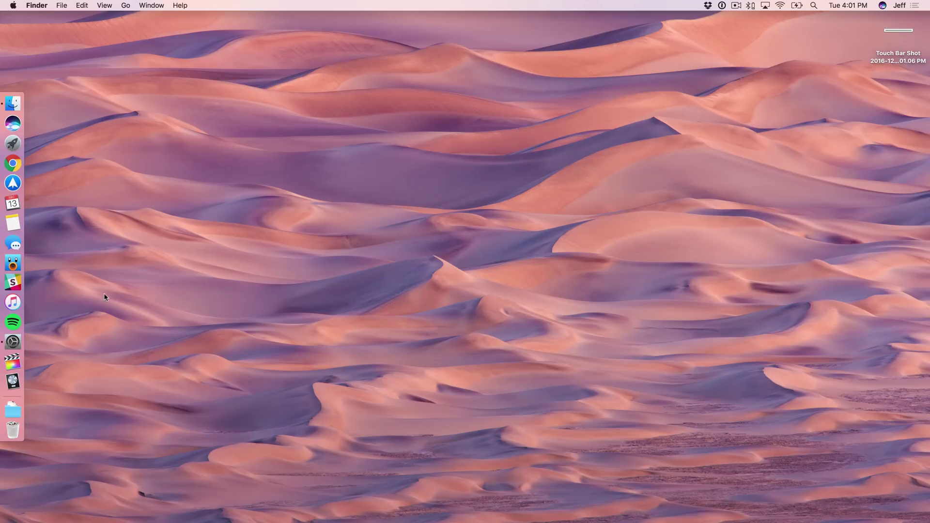
Add the Chinese, Simplified Trackpad Handwriting input source under Keyboard Input Sources.
click(13, 342)
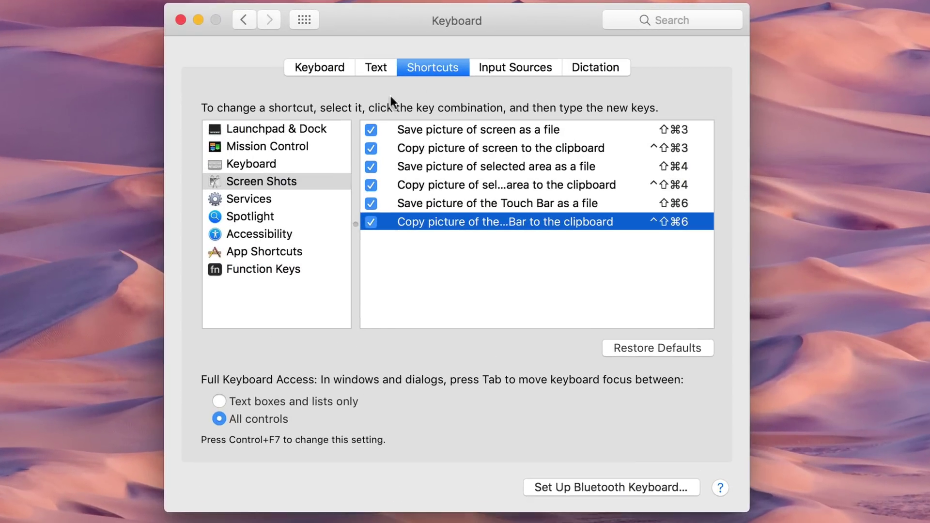
click(501, 64)
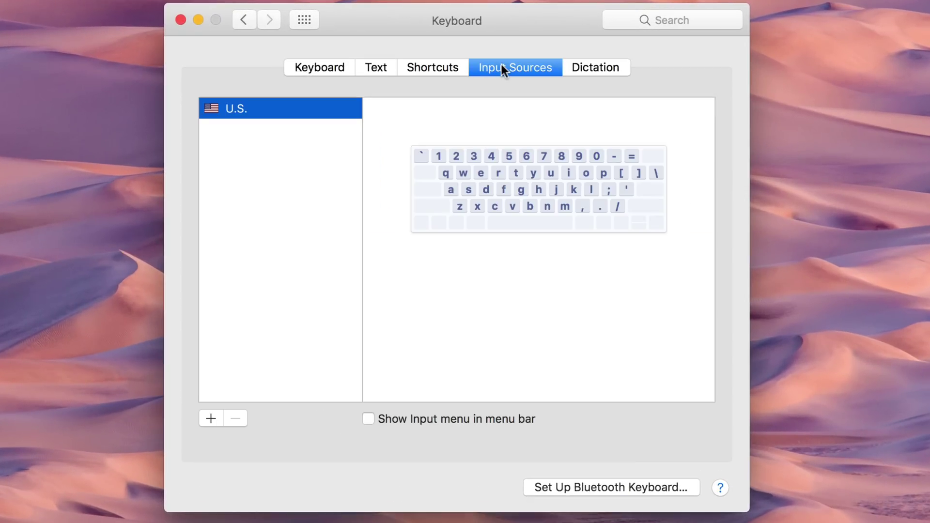
click(208, 417)
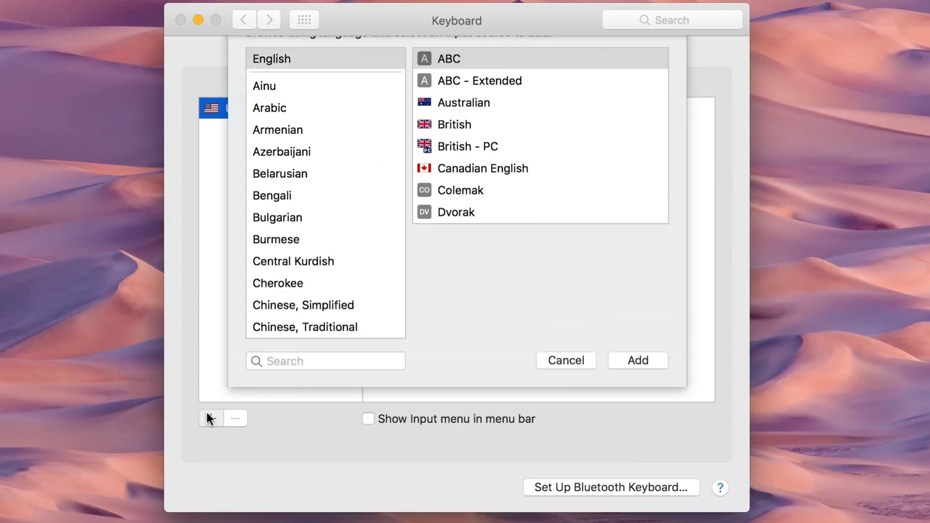
click(288, 352)
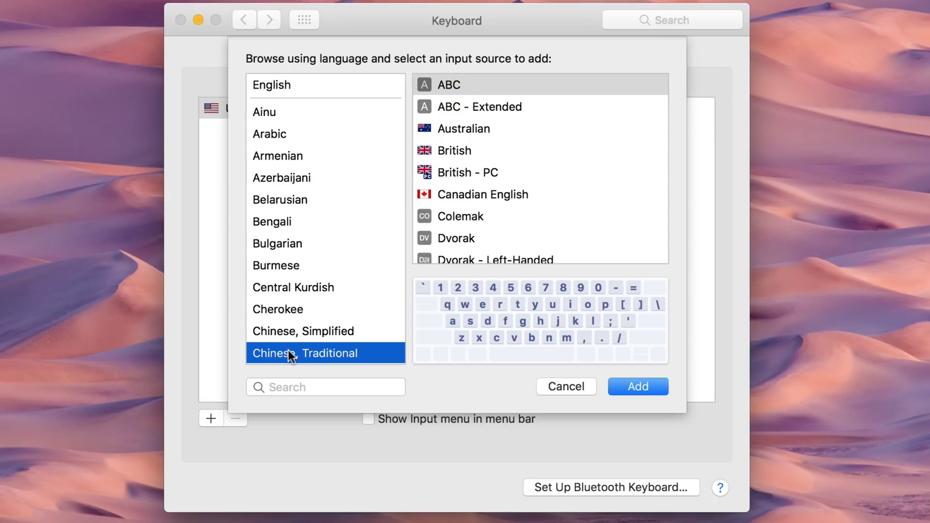
click(304, 330)
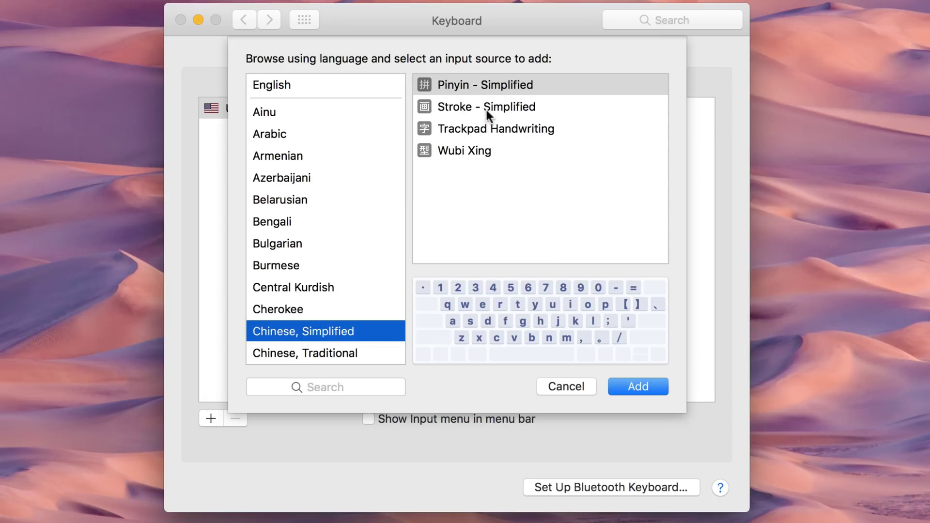
click(483, 125)
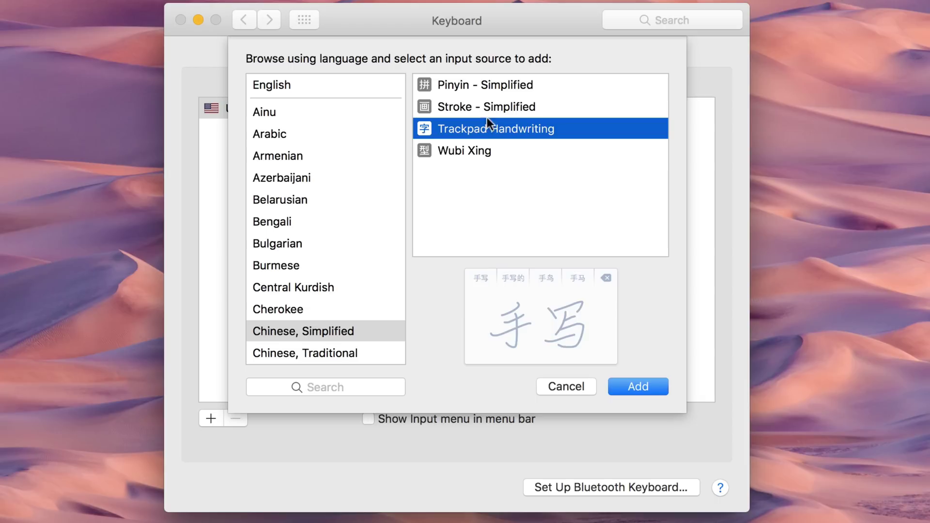
click(636, 386)
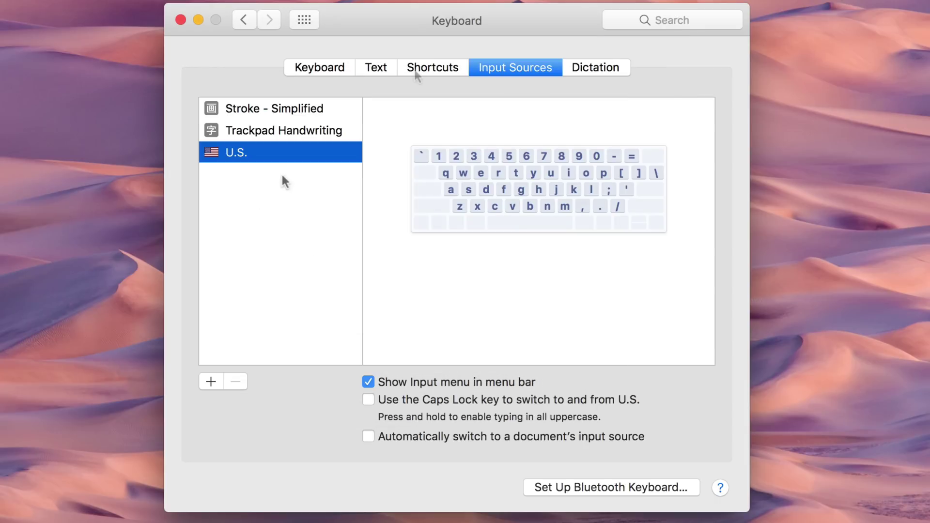
Return to the Keyboard tab and minimize the Keyboard preferences window.
click(333, 68)
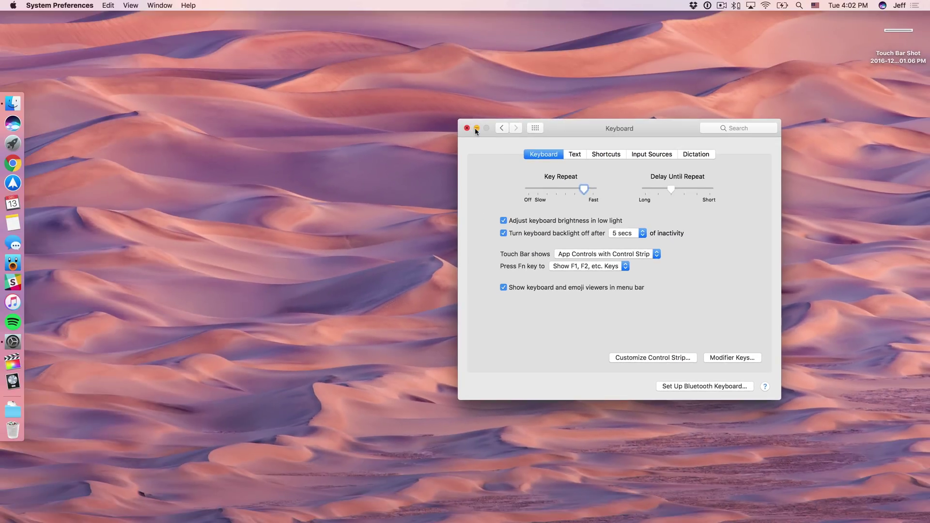
click(198, 19)
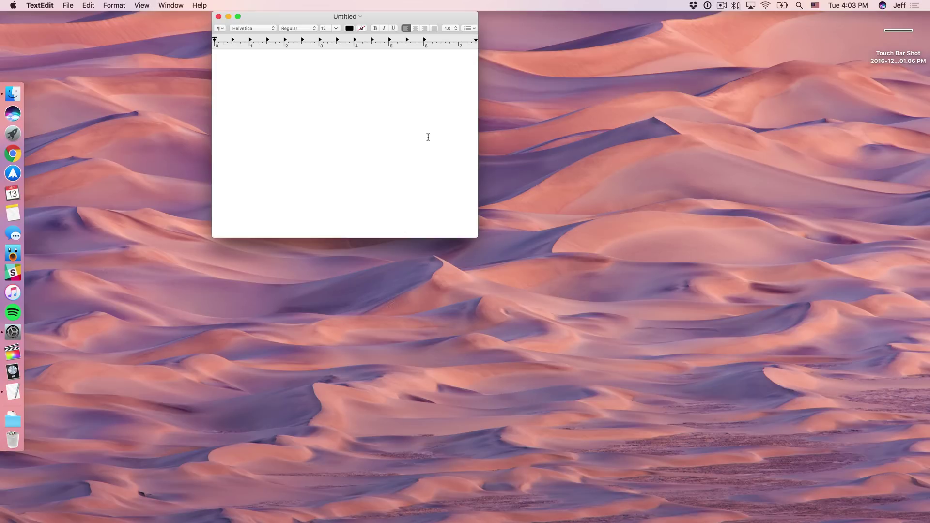
Drag the new Untitled TextEdit window lower and to the right.
drag(402, 22, 541, 167)
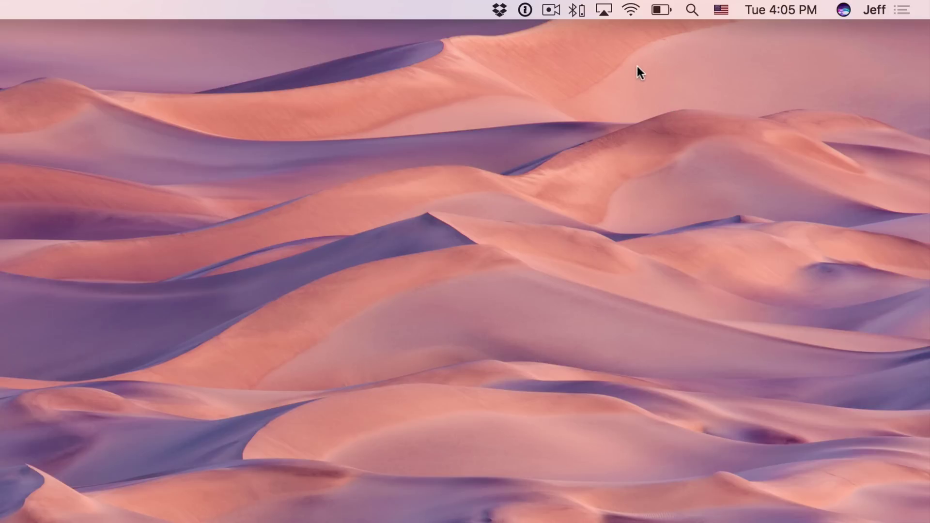
View the battery menu's power source and display options.
click(667, 12)
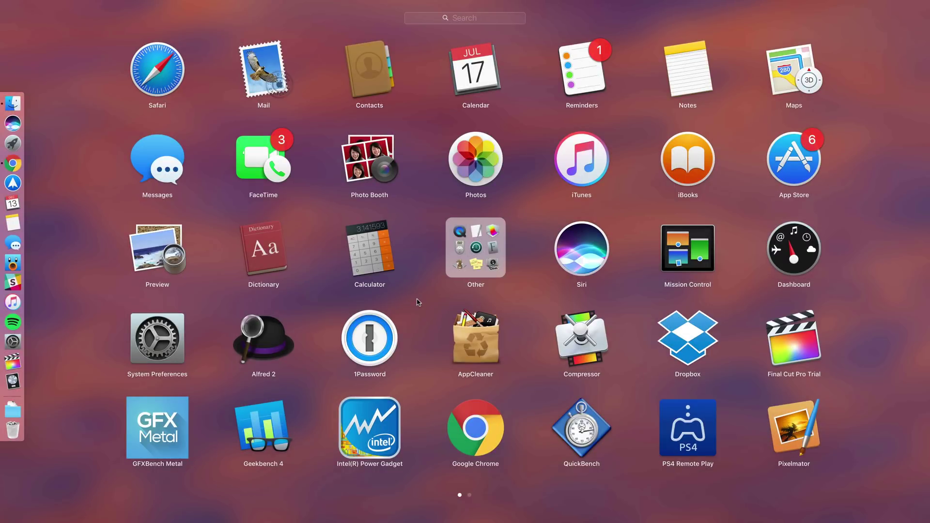
Check Activity Monitor's Energy tab showing 47% charge and 1:15 remaining, then minimize it.
click(466, 261)
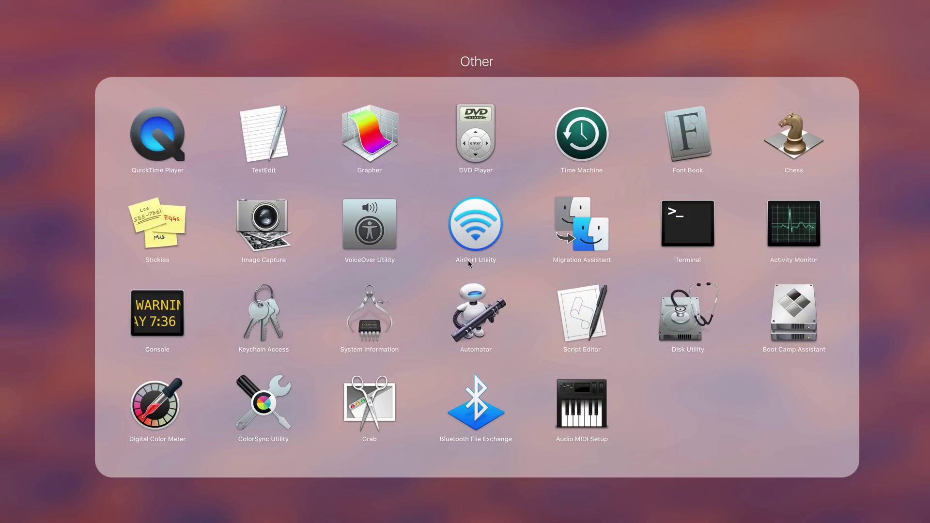
click(772, 226)
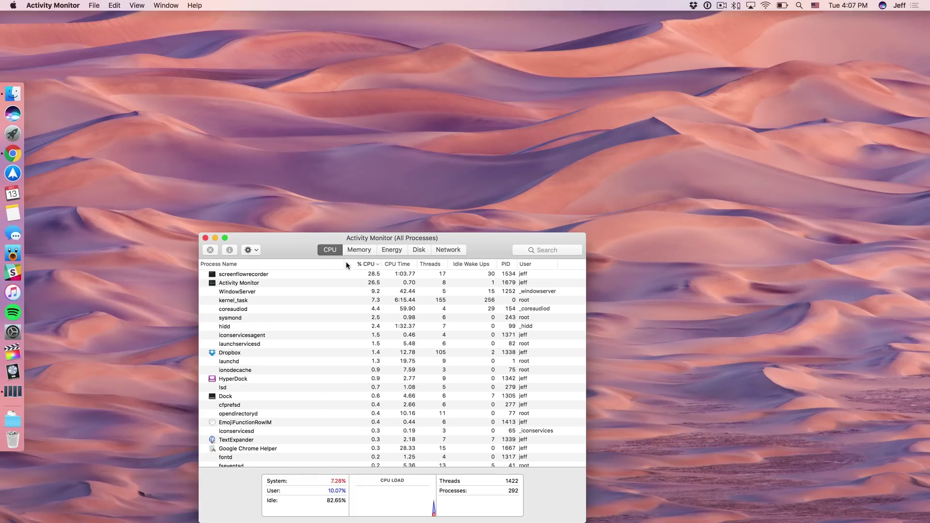
click(395, 248)
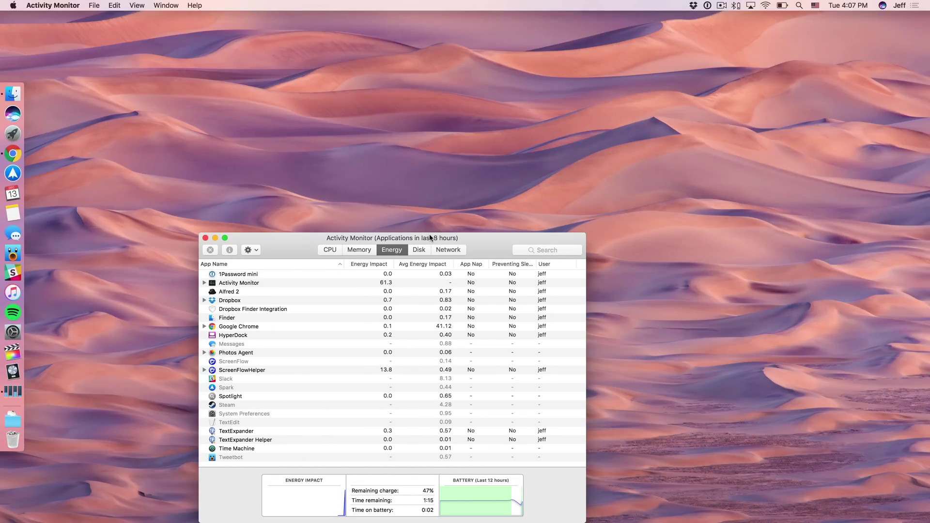
drag(431, 237, 487, 108)
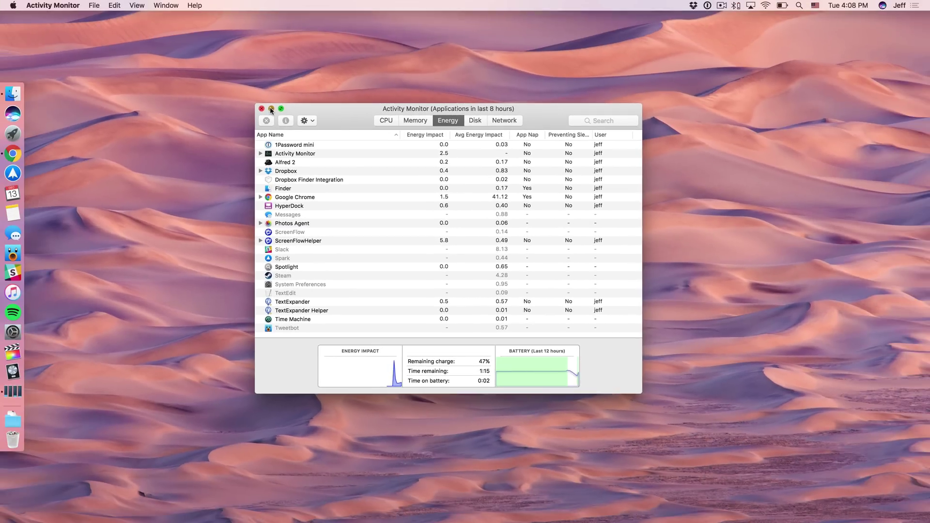
click(262, 101)
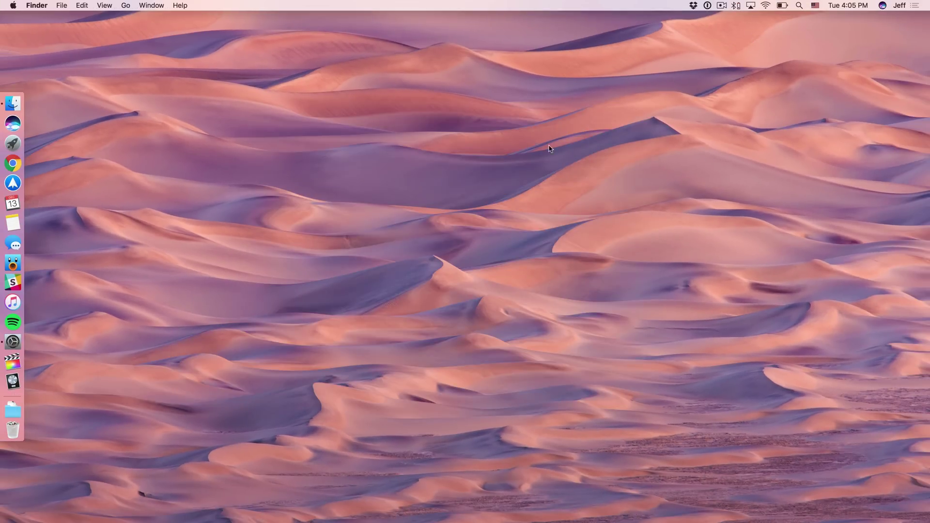
Review the Apple Watch unlock option in Security & Privacy, then close System Preferences.
click(13, 342)
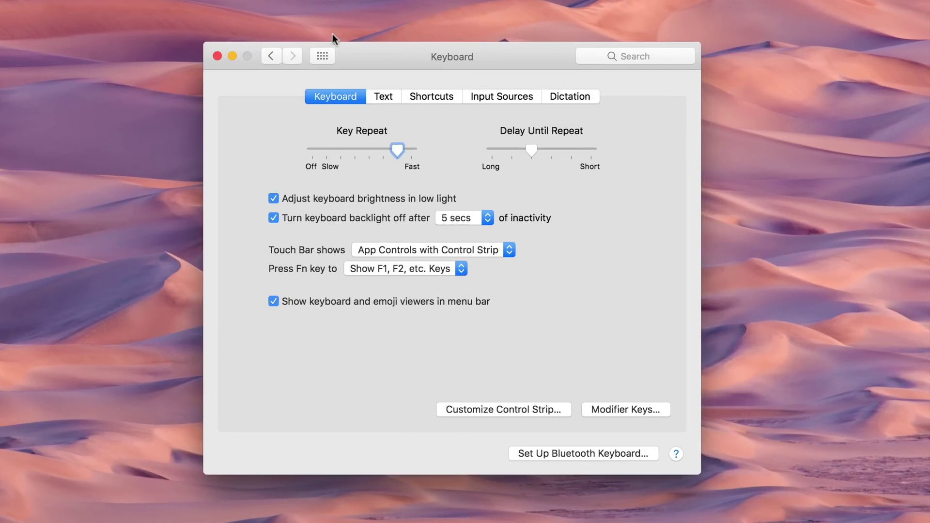
click(526, 124)
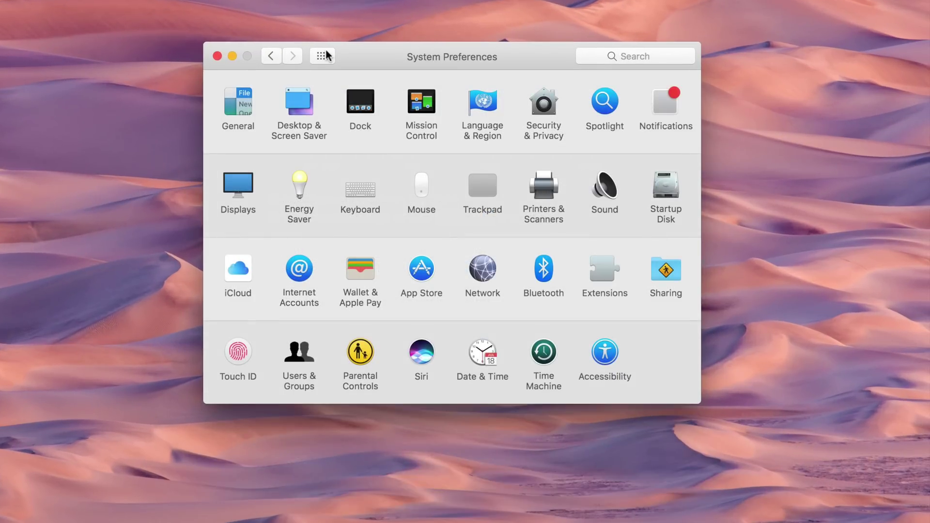
click(544, 109)
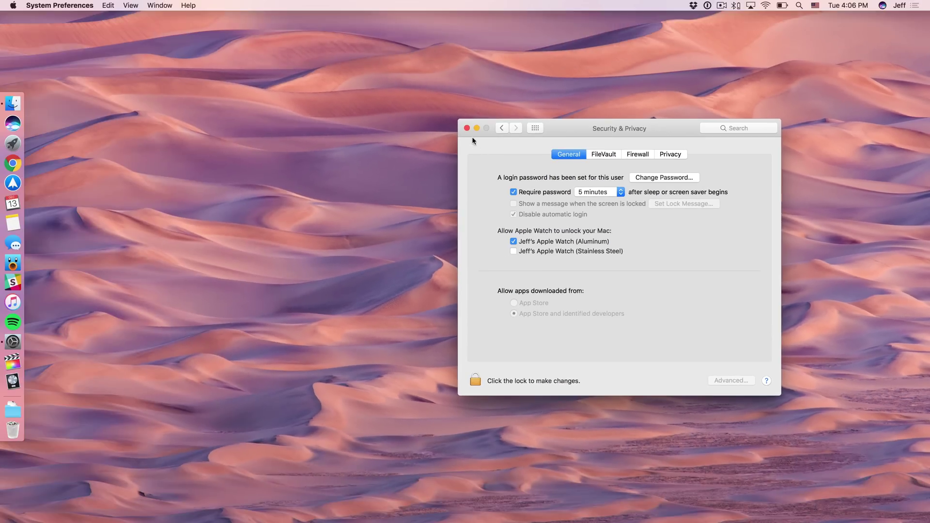
click(467, 128)
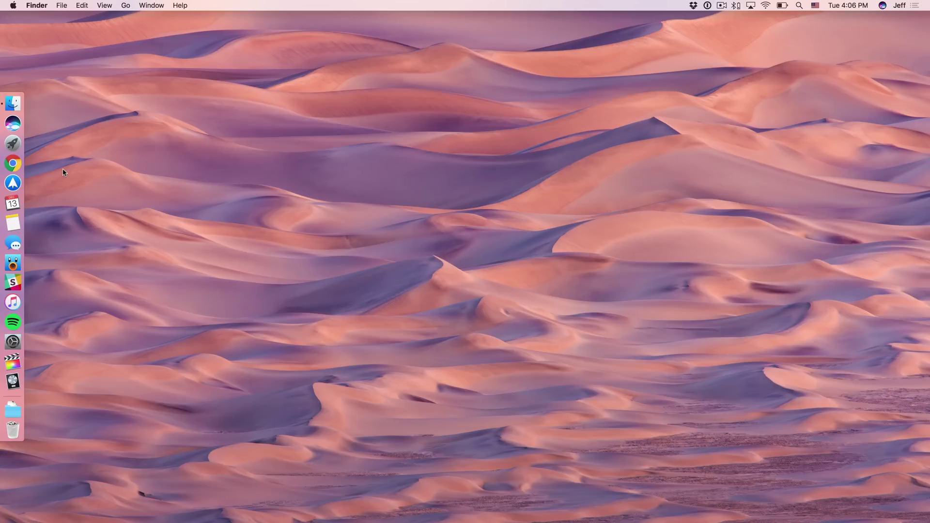
Switch to Chrome and scroll 9to5Mac to the macOS 10.12.2 release article.
click(13, 163)
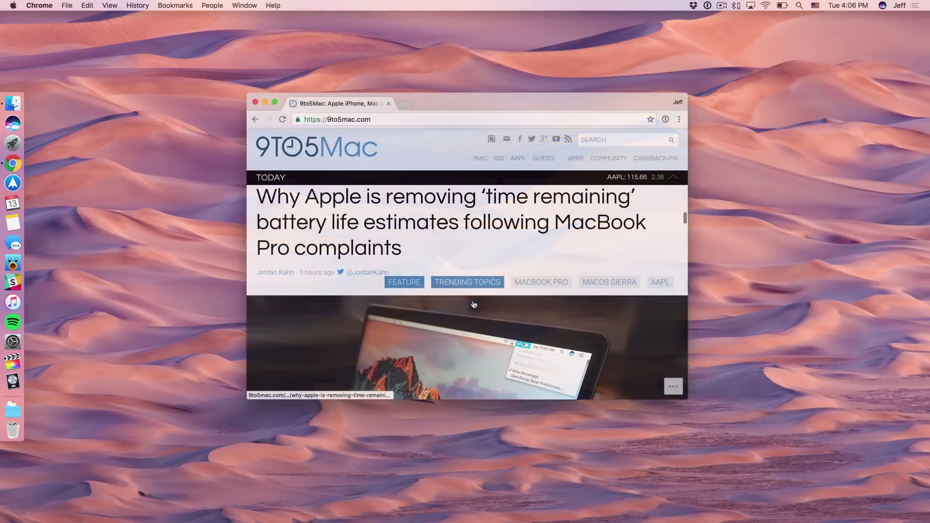
scroll(474, 304, down, 5)
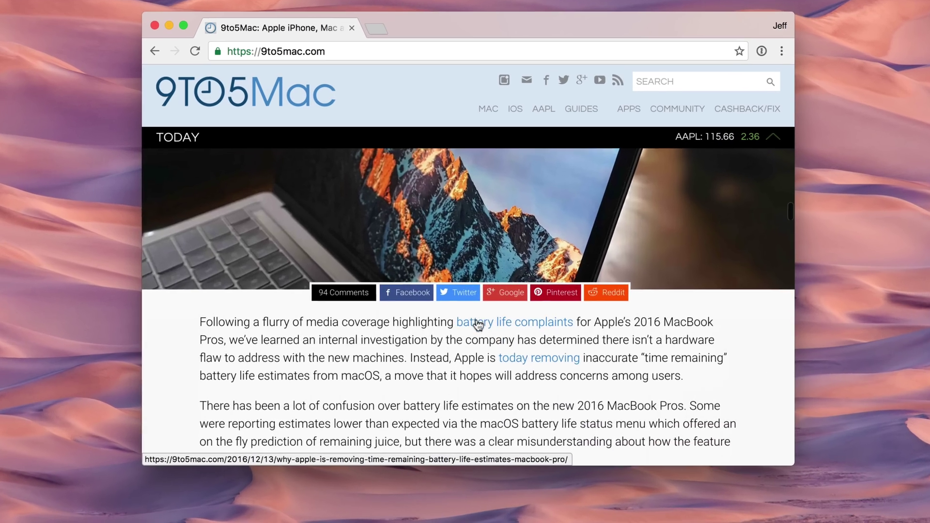
scroll(479, 325, down, 10)
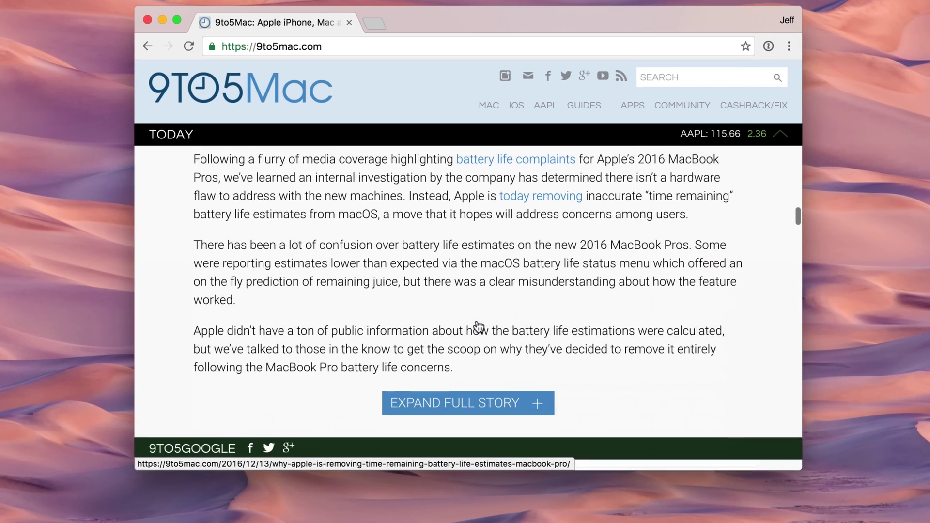
scroll(479, 326, down, 5)
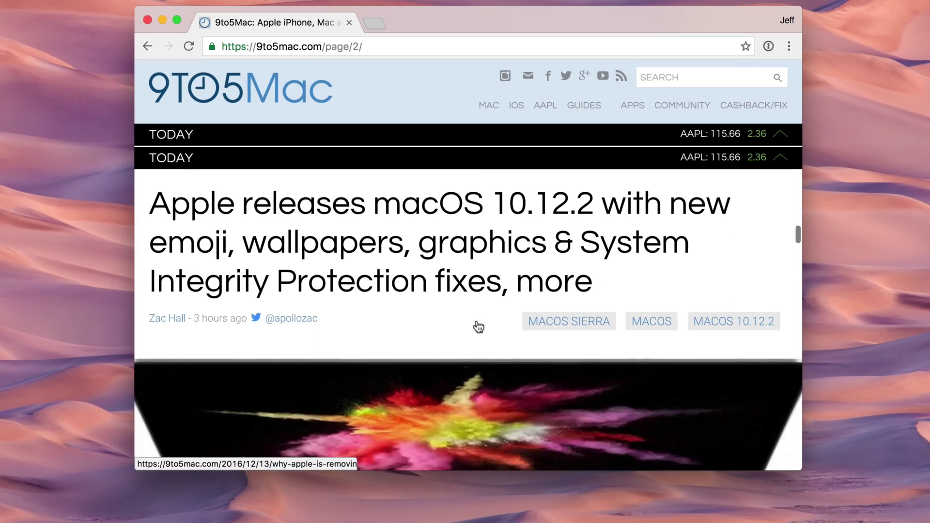
scroll(478, 325, down, 5)
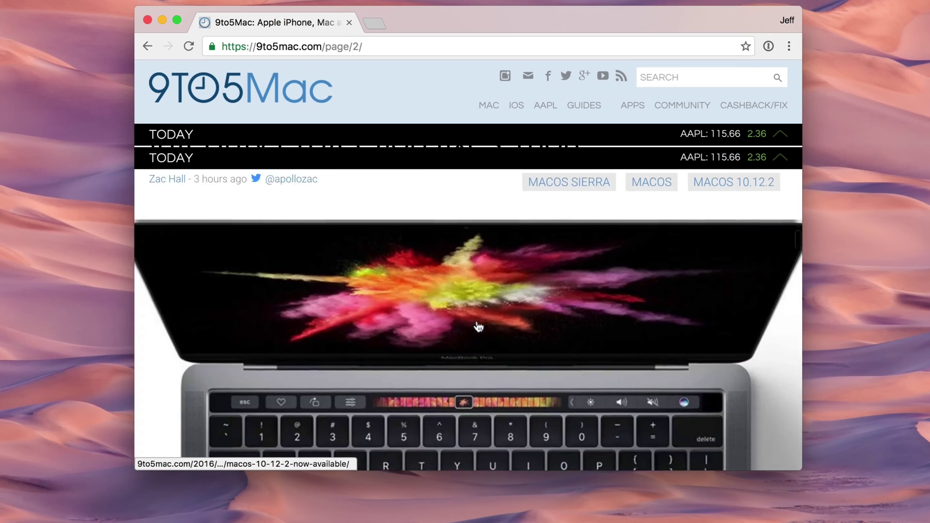
scroll(478, 325, up, 5)
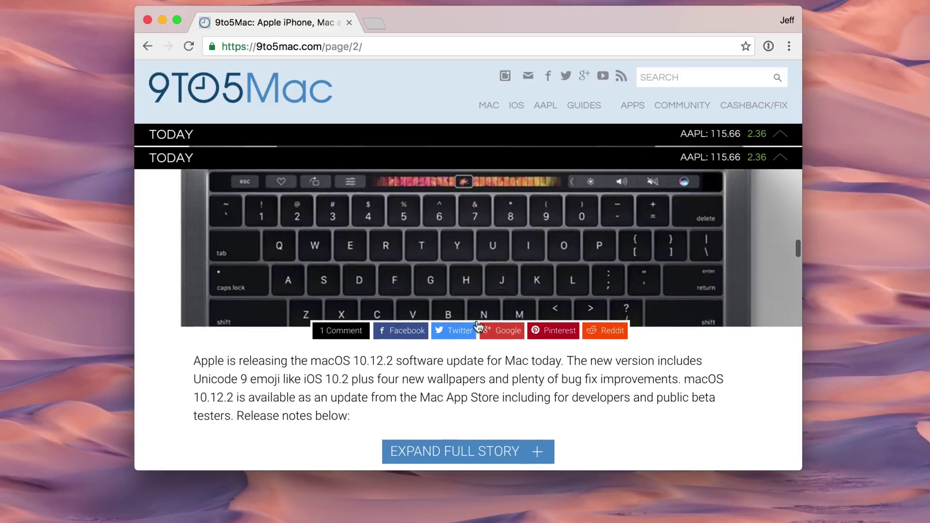
scroll(479, 325, up, 1)
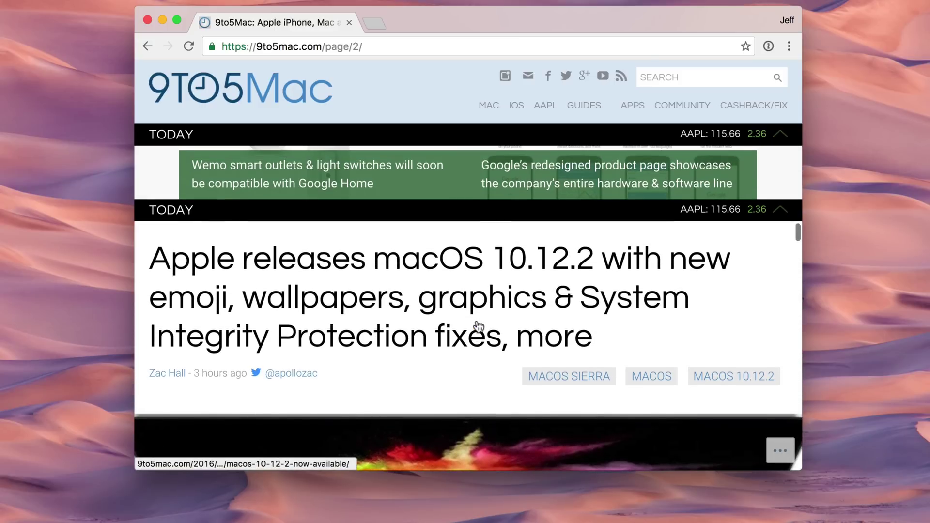